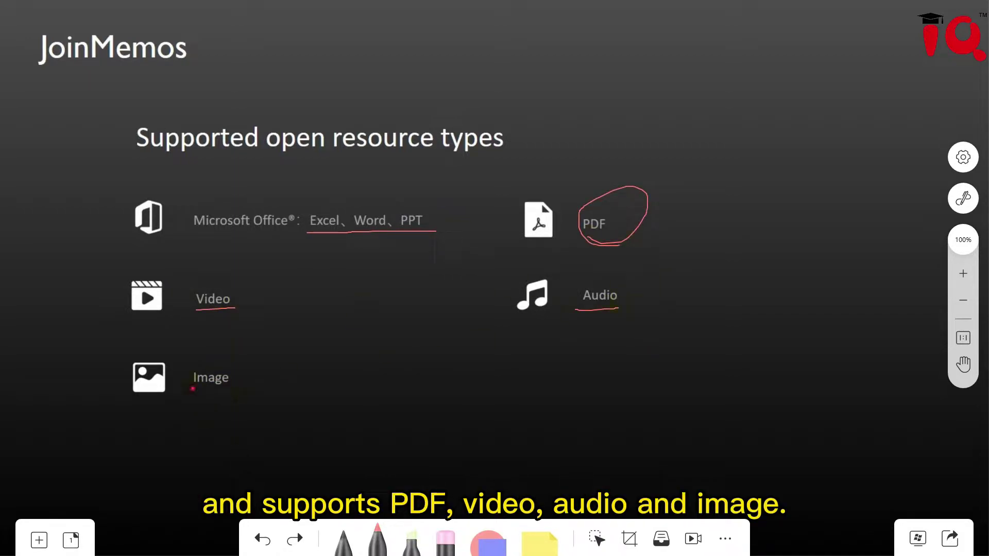
Draw a red line under the word Image on the supported-resource-types slide.
{"action": "left_click_drag", "start_coordinate": [193, 388], "coordinate": [238, 389]}
Switch to the selection tool and browse the USB drive's 资源 folder in the resource browser.
{"action": "left_click", "coordinate": [596, 538]}
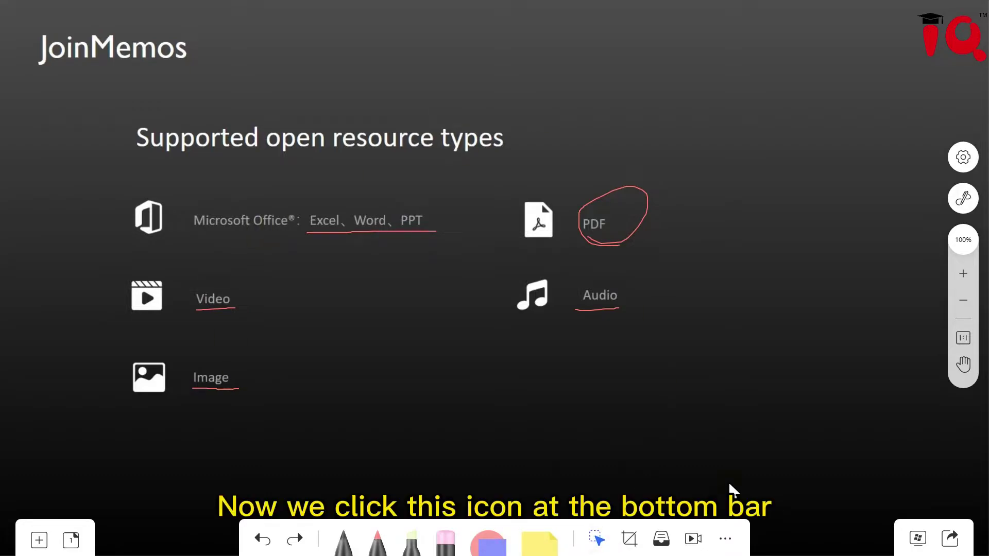
{"action": "left_click", "coordinate": [664, 539]}
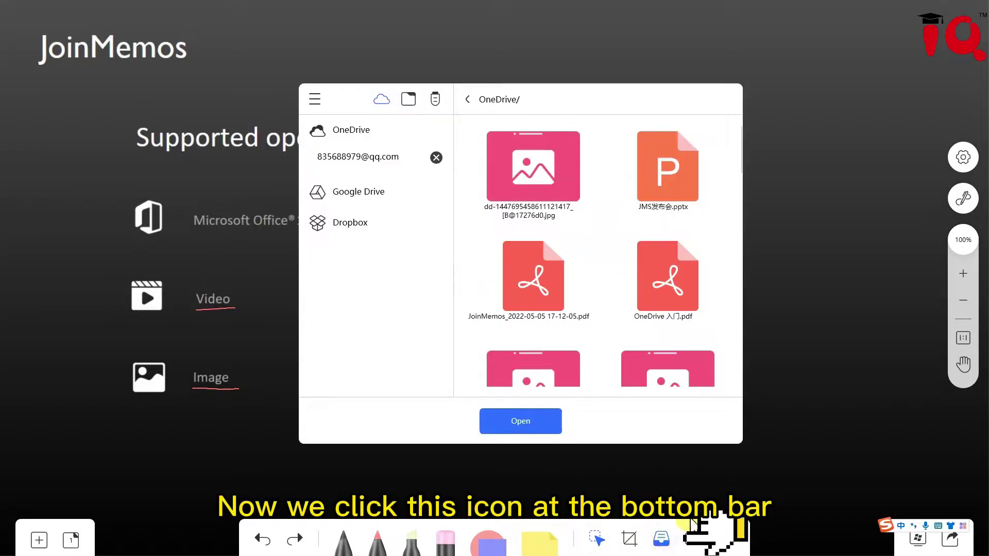
{"action": "left_click", "coordinate": [408, 100]}
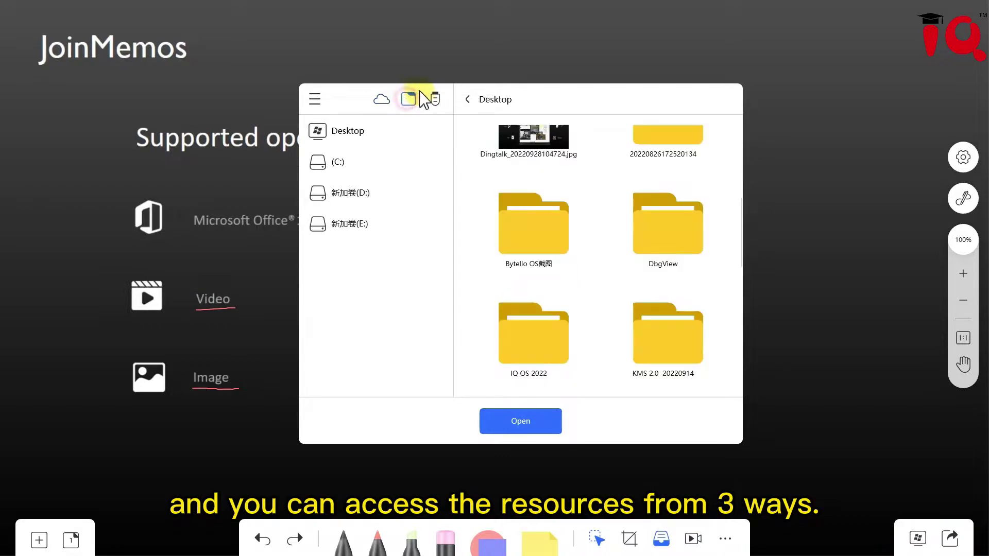
{"action": "left_click", "coordinate": [435, 101]}
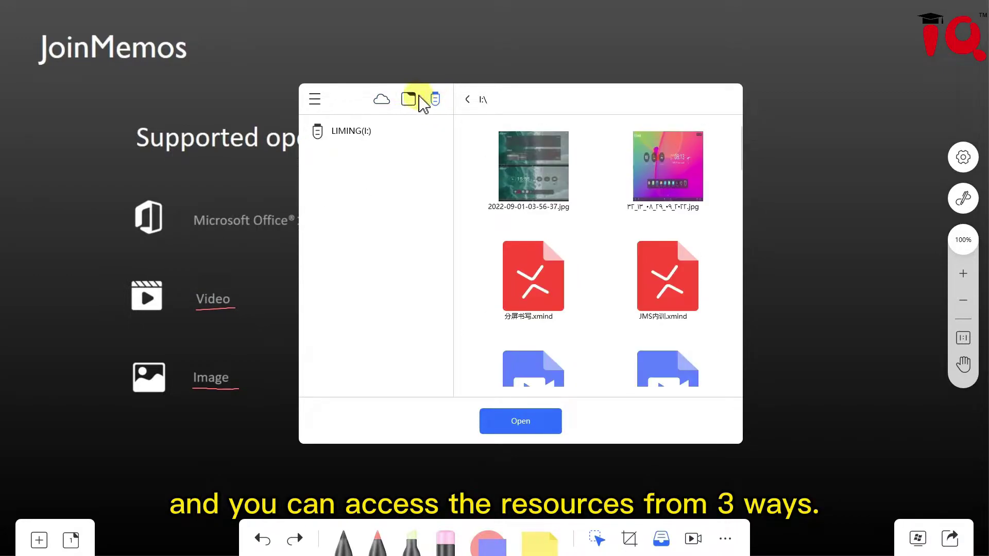
{"action": "left_click", "coordinate": [392, 133]}
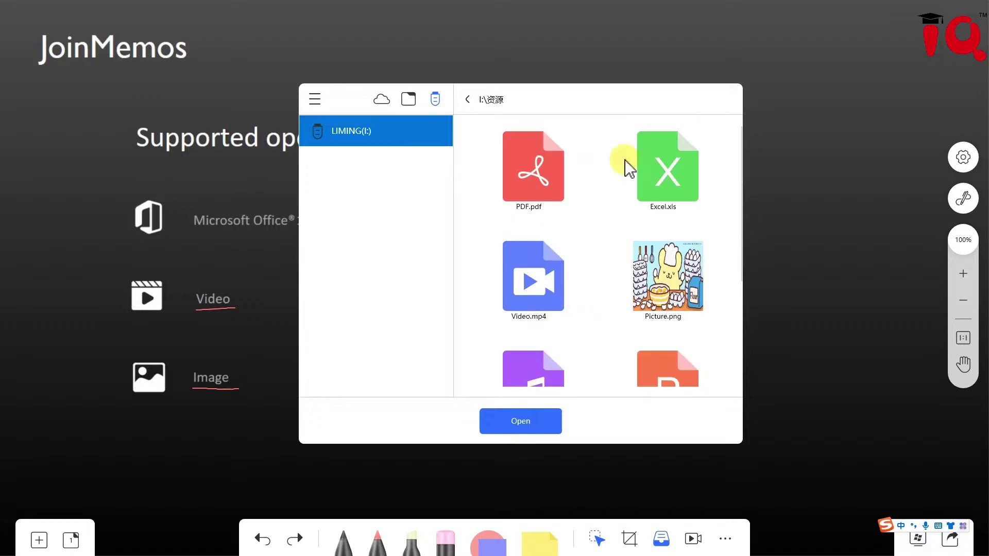
{"action": "scroll", "coordinate": [603, 144], "scroll_direction": "down", "scroll_amount": 2}
{"action": "scroll", "coordinate": [616, 165], "scroll_direction": "up", "scroll_amount": 2}
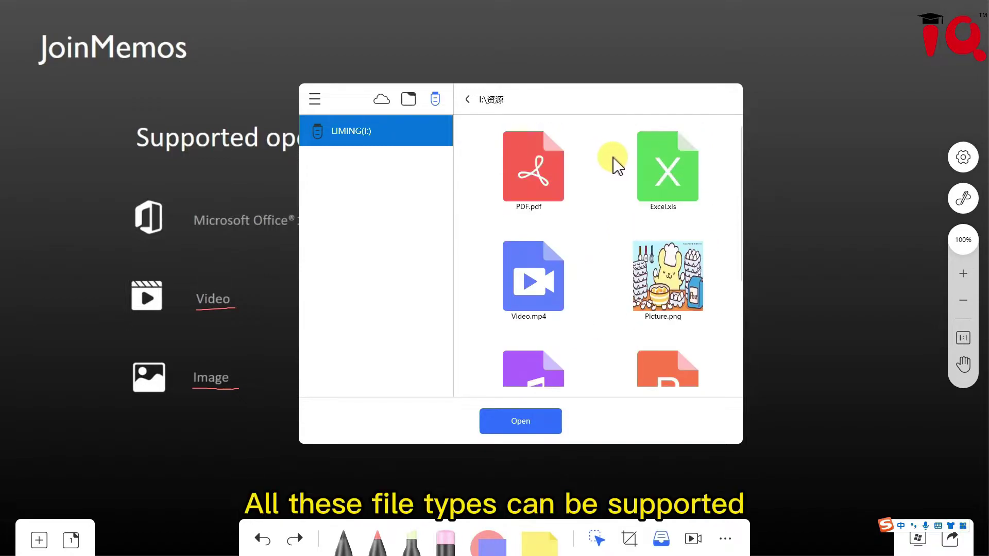
Insert PPT.pptx onto the board, shrink it and move it to the top-left.
{"action": "left_click_drag", "start_coordinate": [618, 98], "coordinate": [772, 85]}
{"action": "scroll", "coordinate": [813, 247], "scroll_direction": "down", "scroll_amount": 2}
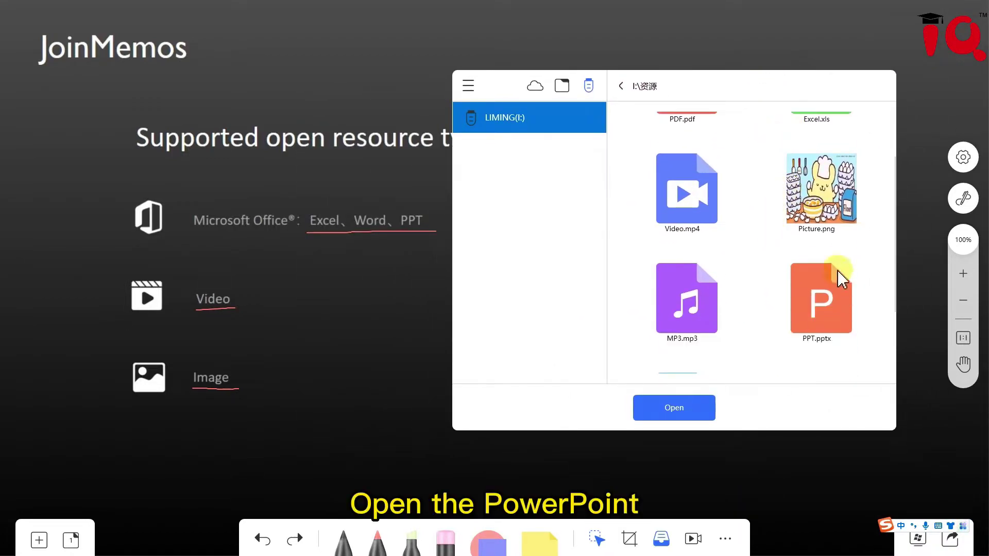
{"action": "left_click", "coordinate": [832, 304]}
{"action": "left_click", "coordinate": [687, 412]}
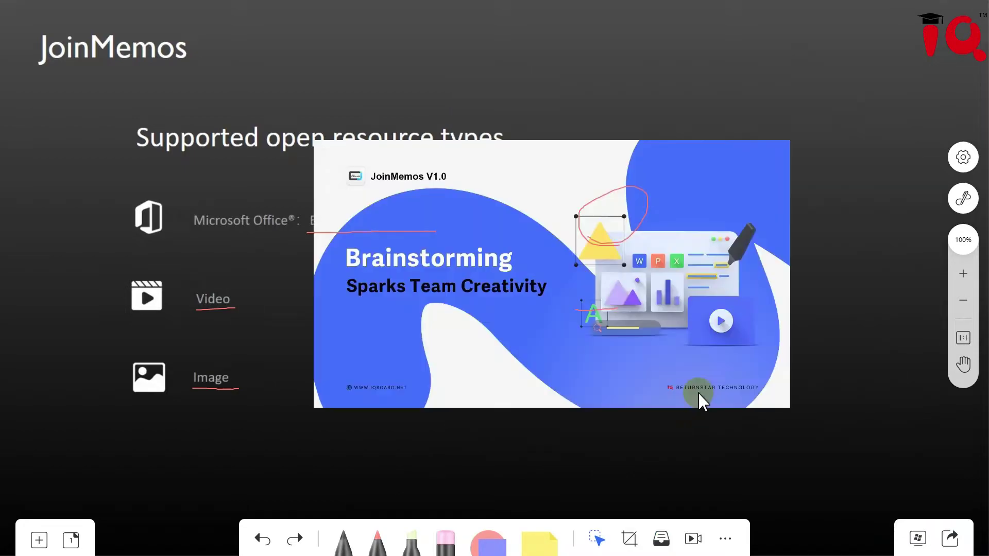
{"action": "left_click", "coordinate": [657, 314]}
{"action": "left_click_drag", "start_coordinate": [792, 414], "coordinate": [710, 370]}
{"action": "left_click_drag", "start_coordinate": [656, 303], "coordinate": [336, 143]}
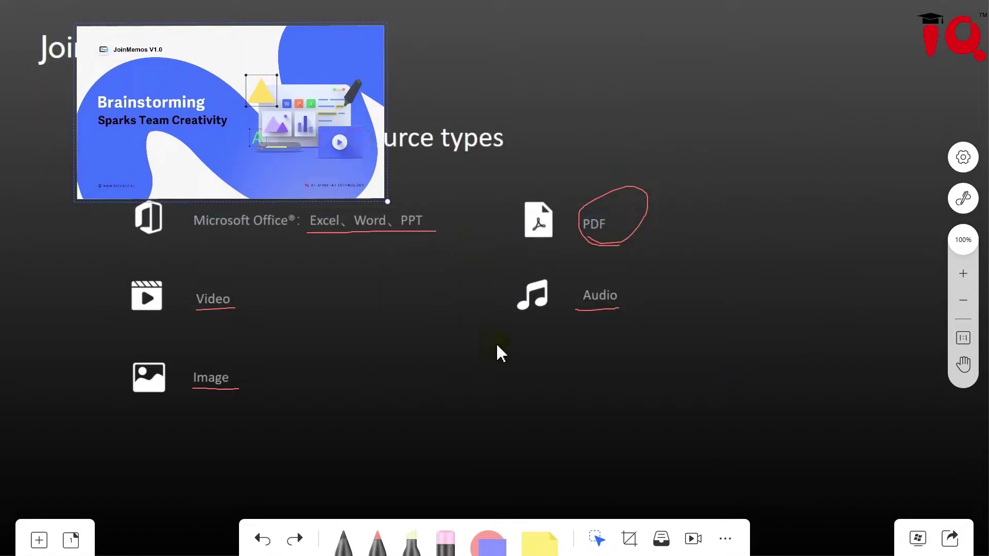
Insert PDF.pdf, move it to the right side and shrink it by its corner.
{"action": "left_click", "coordinate": [659, 541]}
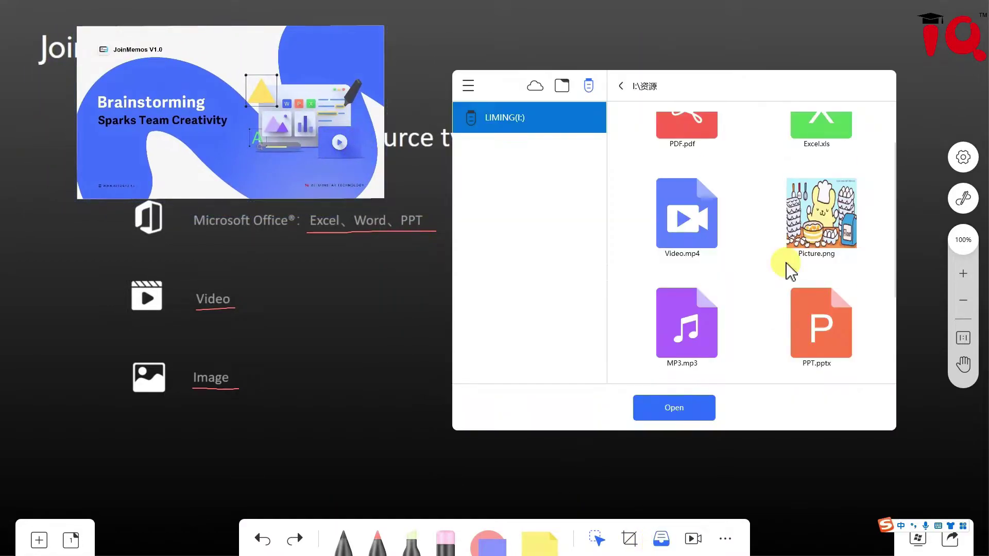
{"action": "left_click", "coordinate": [673, 412]}
{"action": "left_click", "coordinate": [507, 172]}
{"action": "left_click_drag", "start_coordinate": [508, 172], "coordinate": [852, 124]}
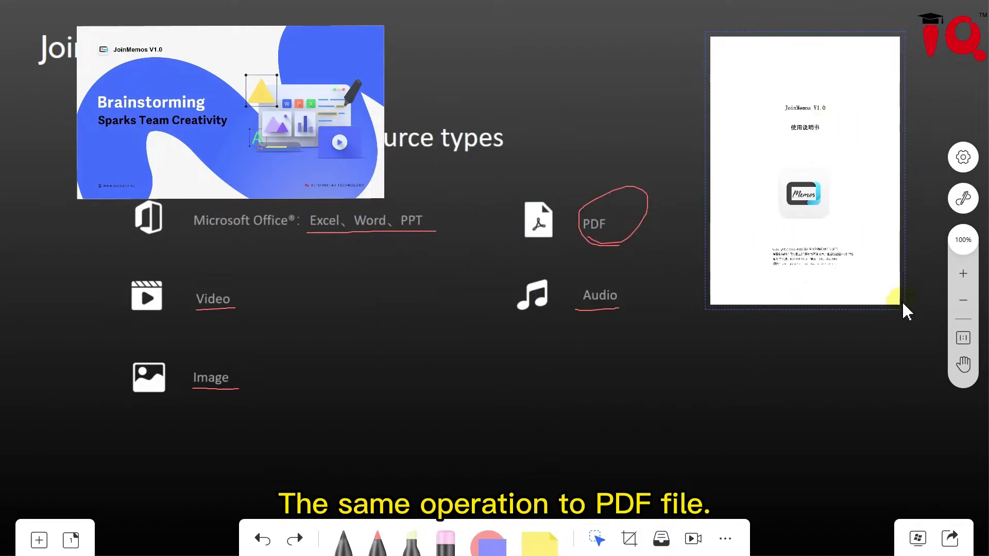
{"action": "left_click_drag", "start_coordinate": [905, 310], "coordinate": [861, 249]}
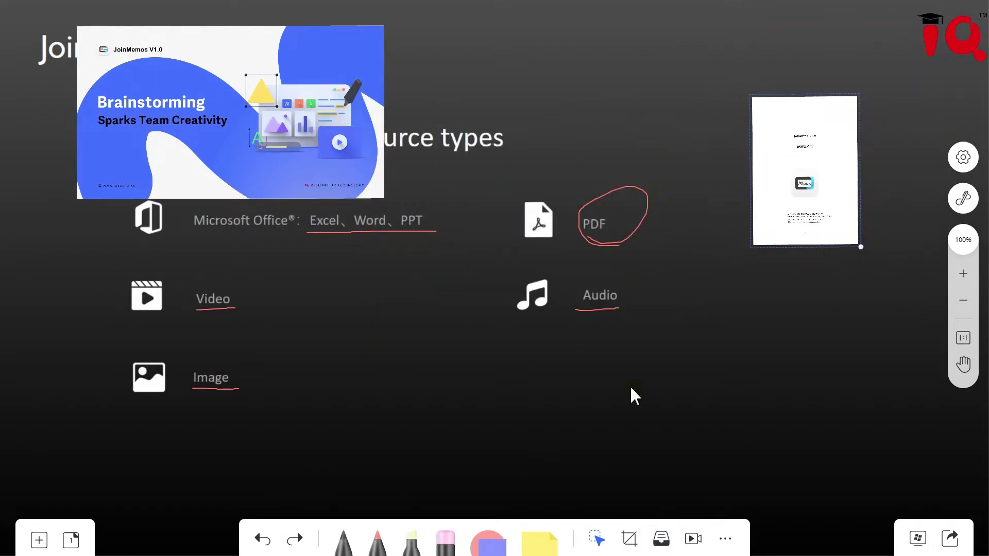
Insert Video.mp4 onto the board and move its player up.
{"action": "left_click", "coordinate": [661, 539]}
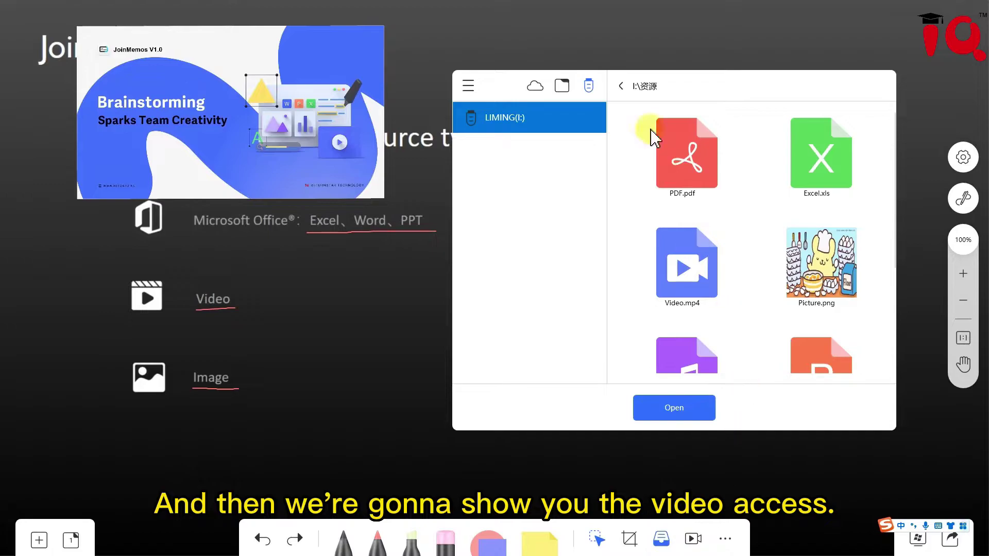
{"action": "left_click", "coordinate": [680, 408]}
{"action": "left_click", "coordinate": [437, 320]}
{"action": "left_click_drag", "start_coordinate": [417, 276], "coordinate": [474, 133]}
Play the video full screen, skip ahead and mute it, then shrink it between Video and Audio.
{"action": "double_click", "coordinate": [527, 107]}
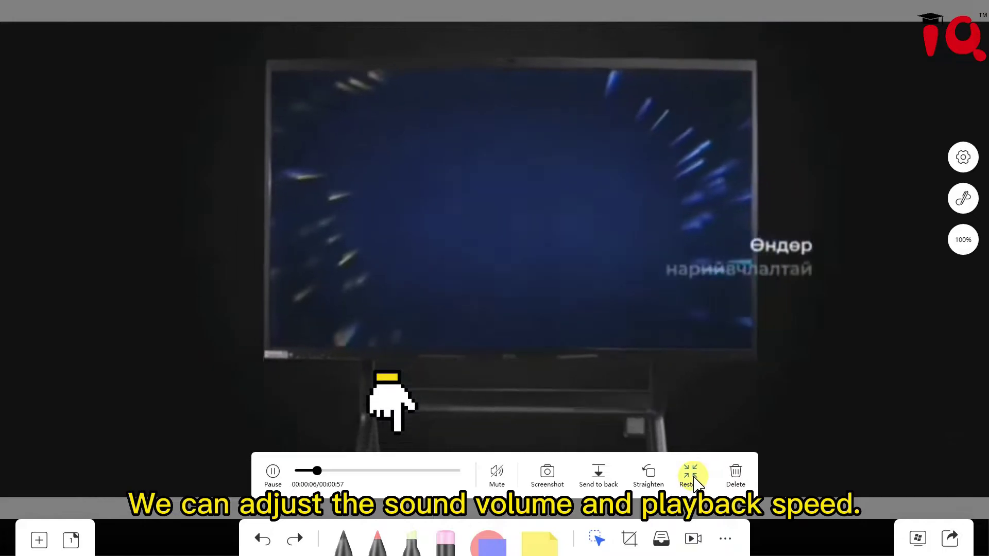
{"action": "left_click_drag", "start_coordinate": [419, 477], "coordinate": [369, 477]}
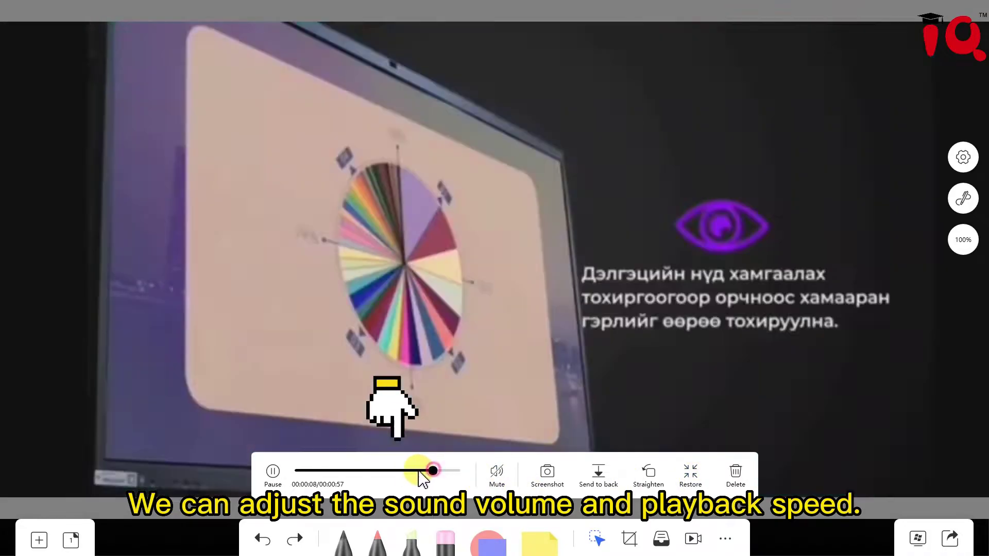
{"action": "left_click", "coordinate": [500, 474]}
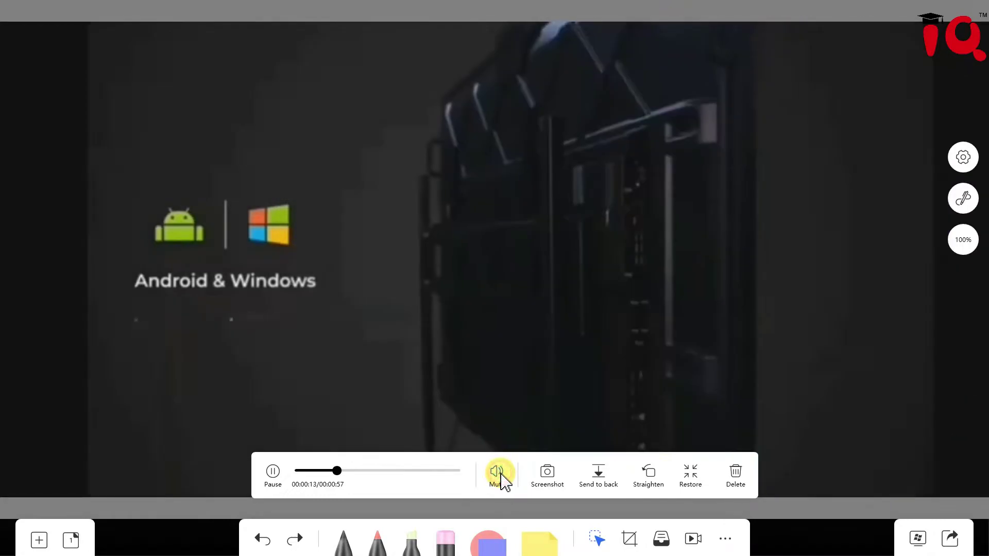
{"action": "left_click", "coordinate": [691, 476]}
{"action": "left_click_drag", "start_coordinate": [391, 174], "coordinate": [413, 386]}
{"action": "left_click_drag", "start_coordinate": [666, 499], "coordinate": [530, 363]}
Insert MP3.mp3, skip ahead in its playback, and place it beside the Audio label.
{"action": "left_click", "coordinate": [663, 538]}
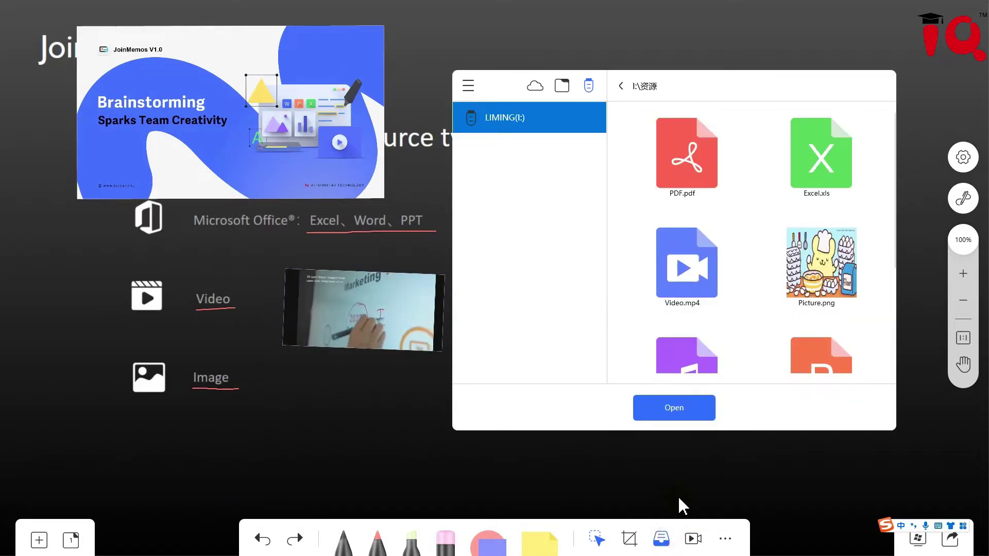
{"action": "scroll", "coordinate": [795, 253], "scroll_direction": "down", "scroll_amount": 1}
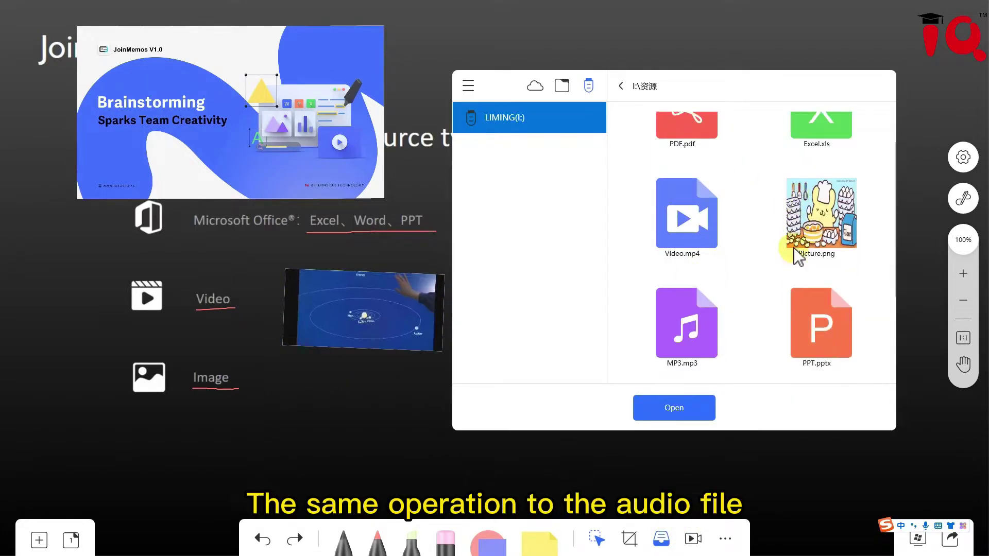
{"action": "left_click", "coordinate": [686, 322]}
{"action": "left_click", "coordinate": [674, 407]}
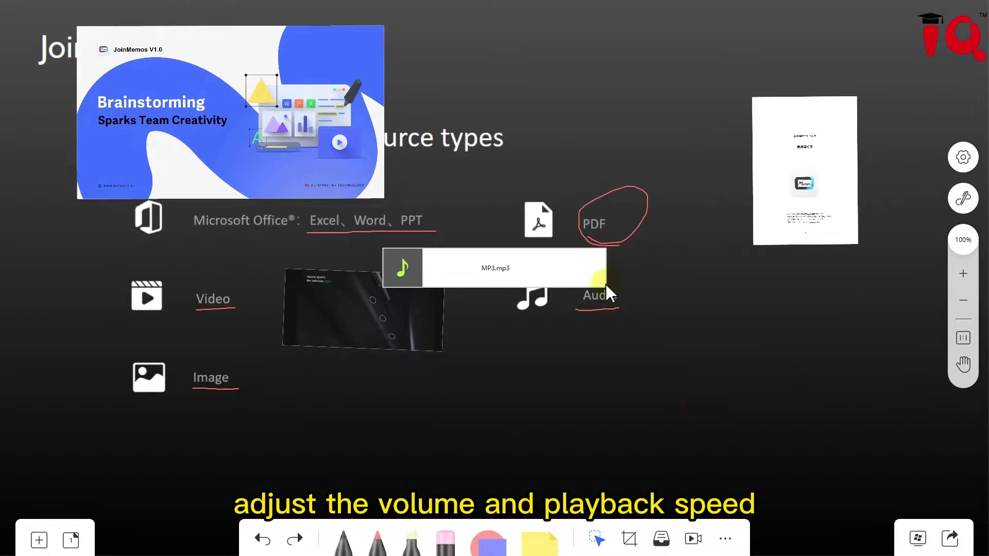
{"action": "left_click", "coordinate": [582, 265]}
{"action": "left_click", "coordinate": [445, 297]}
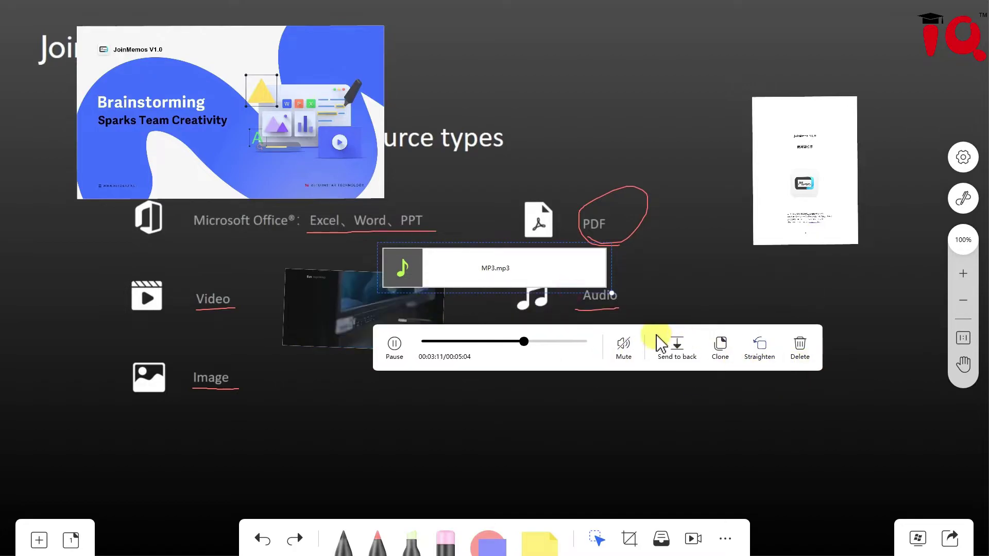
{"action": "left_click", "coordinate": [727, 282]}
{"action": "left_click_drag", "start_coordinate": [597, 270], "coordinate": [828, 319]}
{"action": "left_click", "coordinate": [661, 539]}
{"action": "scroll", "coordinate": [739, 281], "scroll_direction": "down", "scroll_amount": 5}
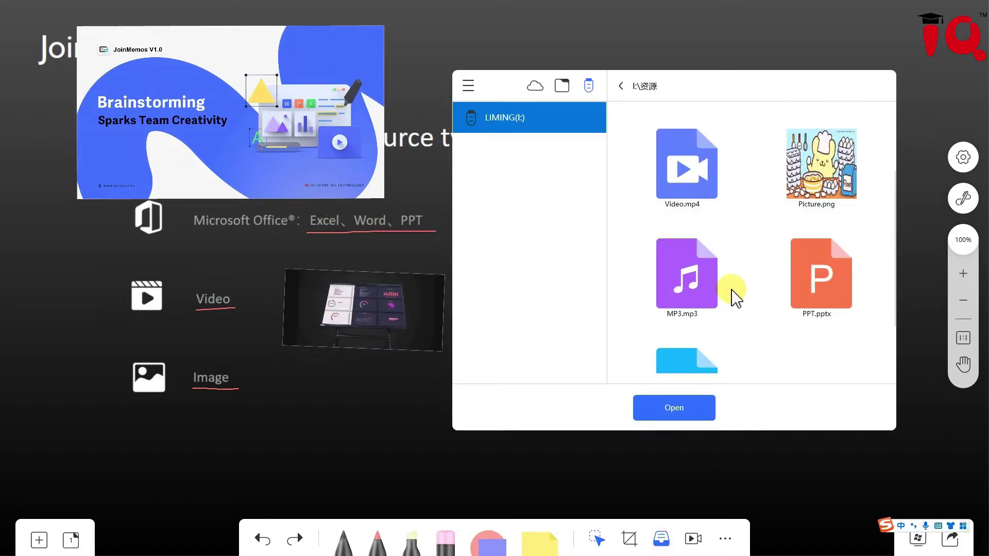
{"action": "scroll", "coordinate": [800, 272], "scroll_direction": "up", "scroll_amount": 5}
{"action": "left_click", "coordinate": [825, 250]}
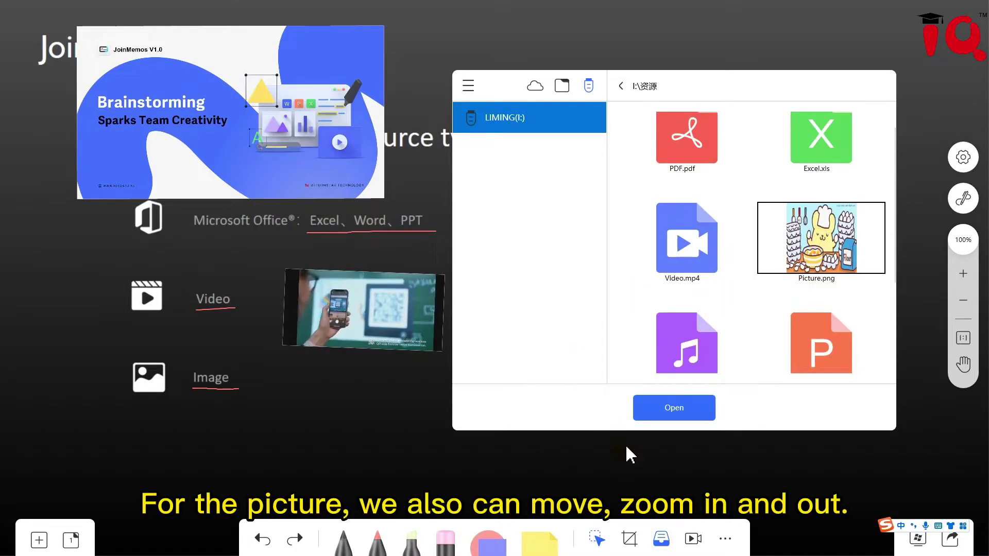
{"action": "left_click", "coordinate": [621, 196]}
{"action": "left_click_drag", "start_coordinate": [621, 195], "coordinate": [595, 253]}
{"action": "left_click_drag", "start_coordinate": [624, 426], "coordinate": [536, 379]}
{"action": "left_click_drag", "start_coordinate": [504, 335], "coordinate": [413, 415]}
{"action": "double_click", "coordinate": [397, 408]}
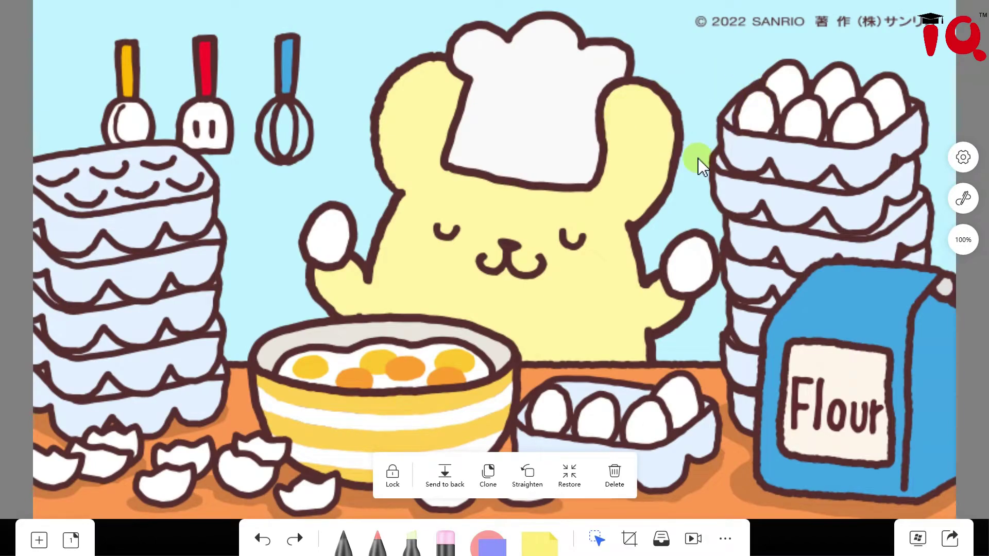
{"action": "left_click", "coordinate": [575, 471]}
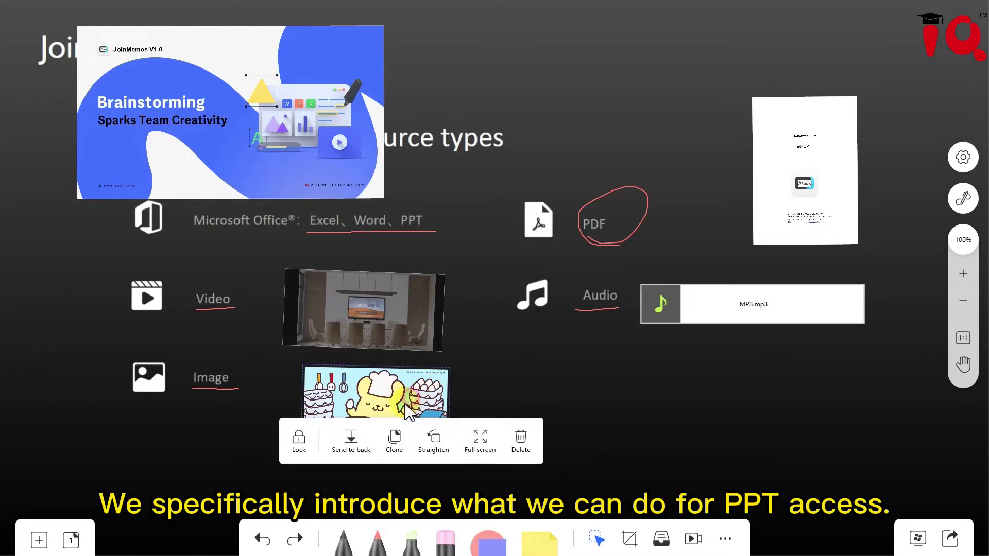
Open the PPT full screen, page to the next slide, then return to the cover.
{"action": "left_click", "coordinate": [335, 126]}
{"action": "double_click", "coordinate": [335, 126]}
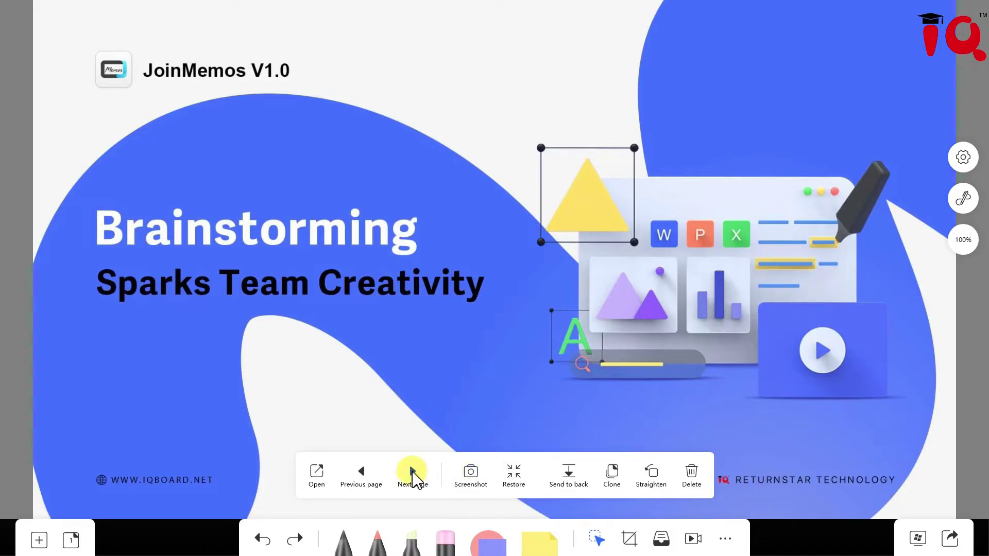
{"action": "left_click", "coordinate": [414, 473]}
{"action": "left_click", "coordinate": [361, 471]}
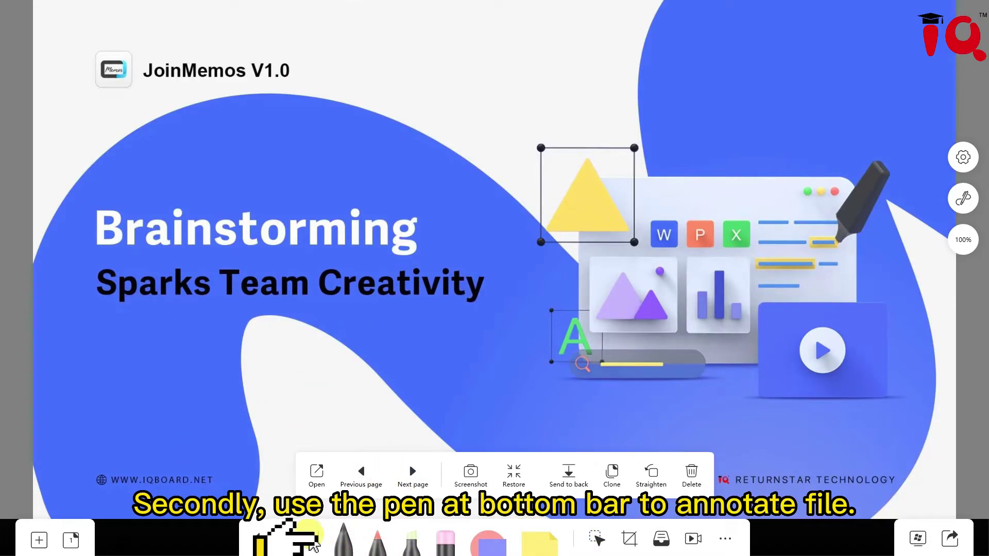
With a green pen, underline Brainstorming and Sparks Team Creativity and outline the yellow triangle.
{"action": "left_click", "coordinate": [333, 542]}
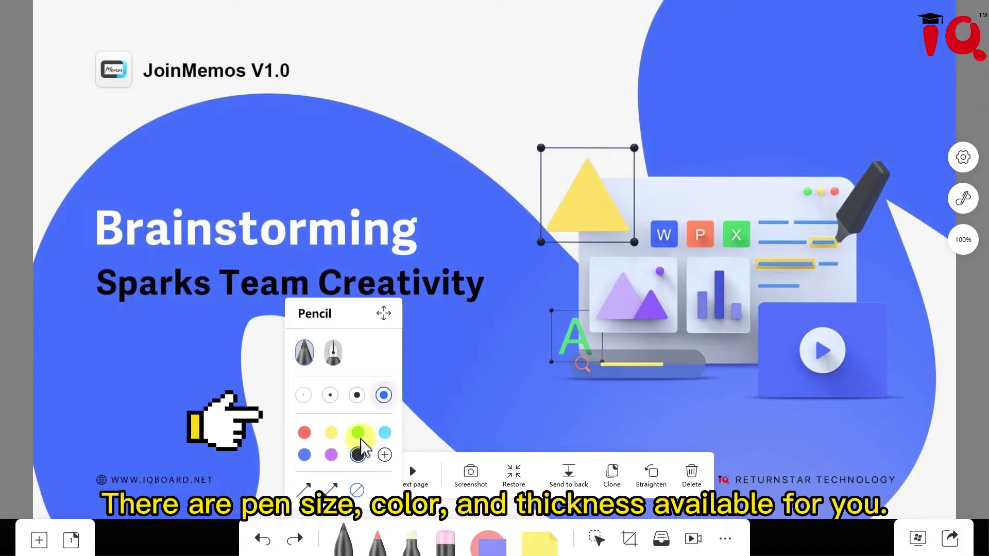
{"action": "left_click", "coordinate": [358, 432]}
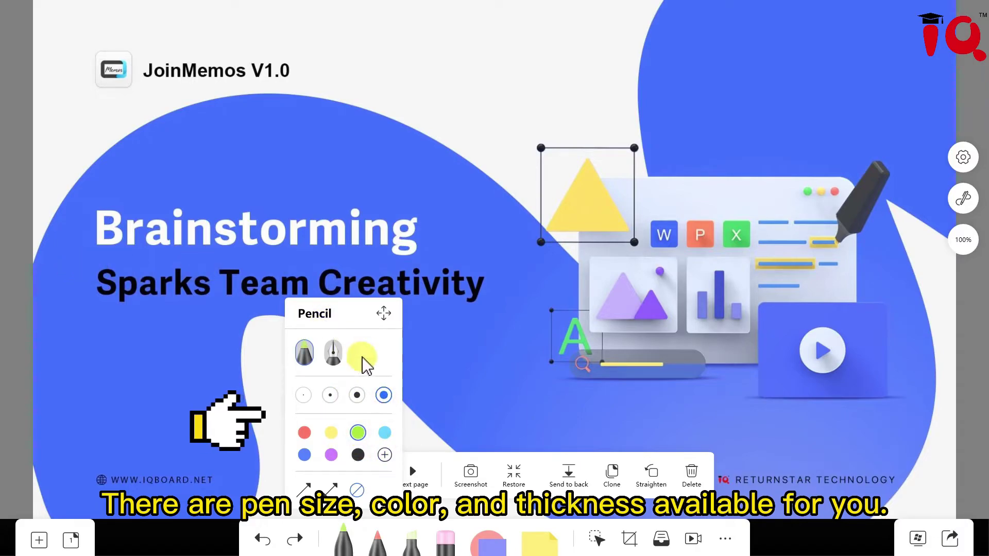
{"action": "left_click_drag", "start_coordinate": [94, 252], "coordinate": [422, 258]}
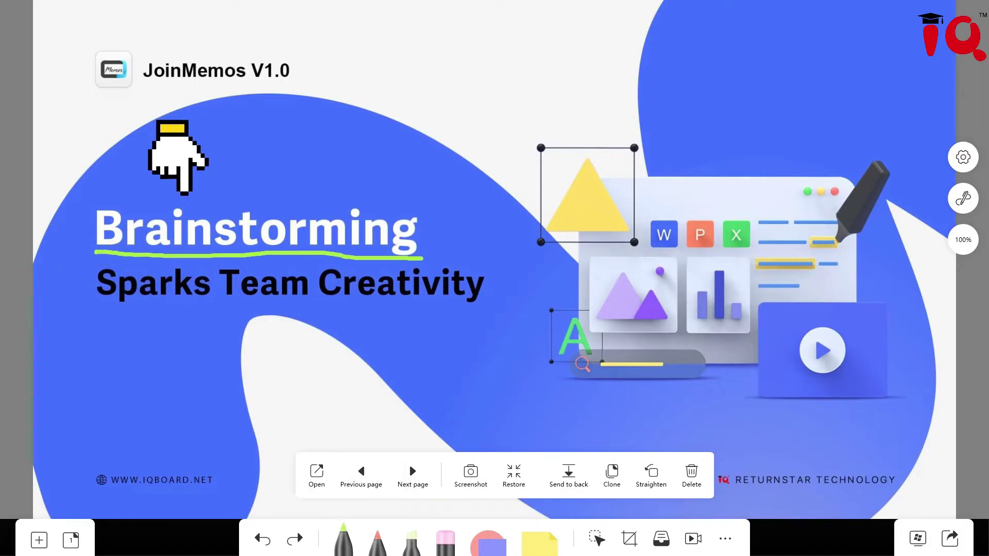
{"action": "left_click_drag", "start_coordinate": [86, 308], "coordinate": [498, 305]}
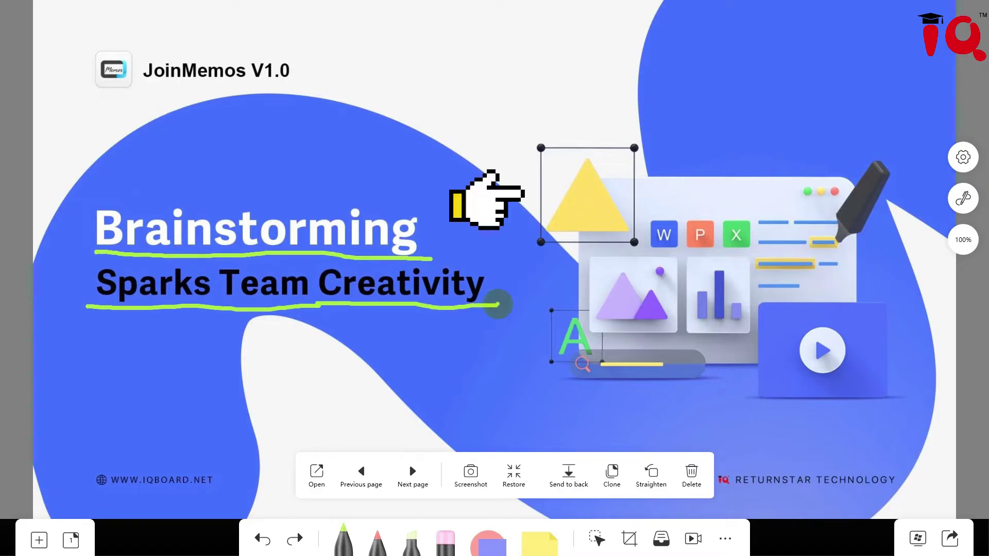
{"action": "mouse_move", "coordinate": [581, 159]}
{"action": "left_mouse_down"}
{"action": "mouse_move", "coordinate": [569, 178]}
{"action": "mouse_move", "coordinate": [644, 234]}
{"action": "mouse_move", "coordinate": [598, 163]}
{"action": "left_mouse_up"}
Page forward, back to the cover, then on to the Brainstorming for Ideas Flow Freely slide.
{"action": "left_click", "coordinate": [412, 471]}
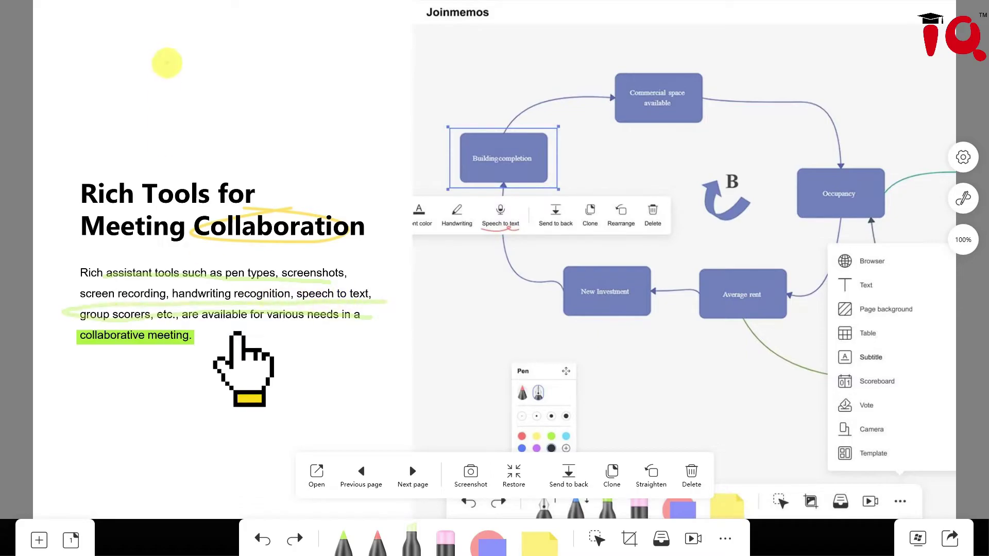
{"action": "left_click", "coordinate": [360, 473]}
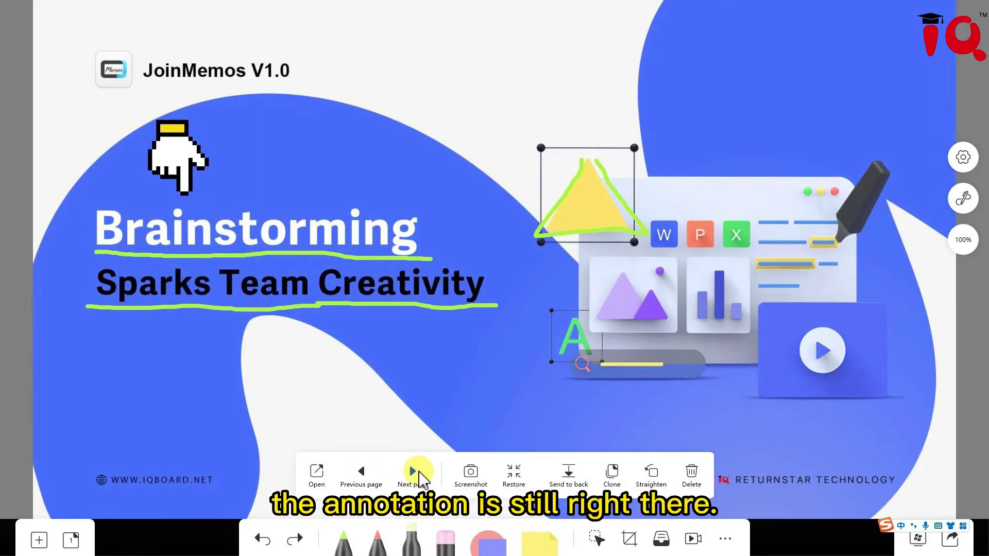
{"action": "left_click", "coordinate": [413, 472]}
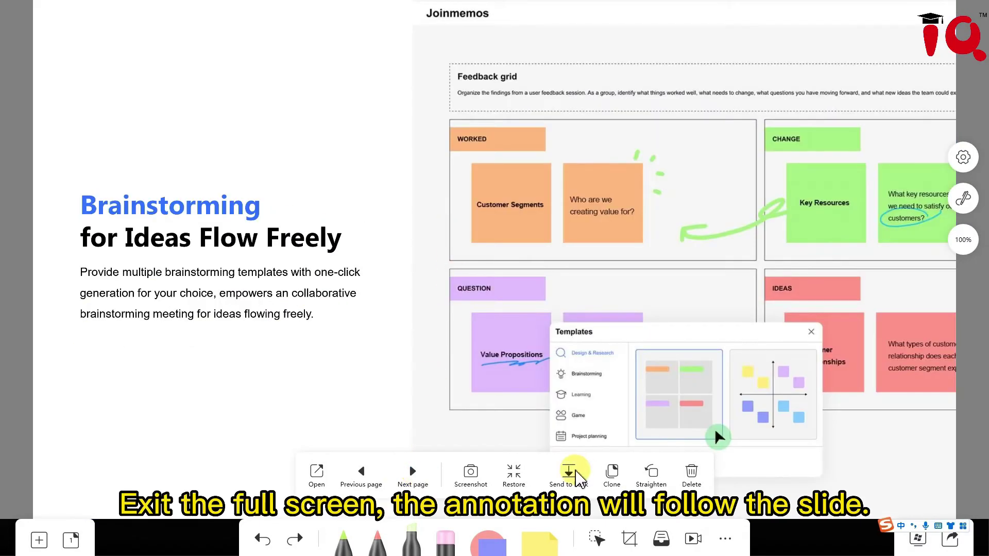
Restore the presentation to a window, page back to the annotated cover, and shrink it top-left.
{"action": "left_click", "coordinate": [513, 471]}
{"action": "left_click", "coordinate": [378, 187]}
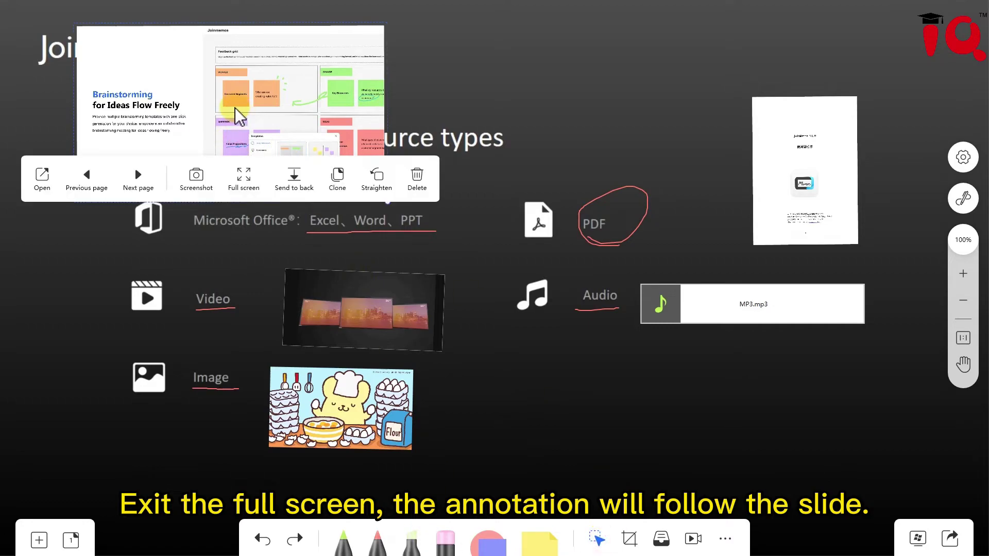
{"action": "left_click_drag", "start_coordinate": [378, 187], "coordinate": [592, 265]}
{"action": "left_click", "coordinate": [289, 193]}
{"action": "left_click", "coordinate": [290, 194]}
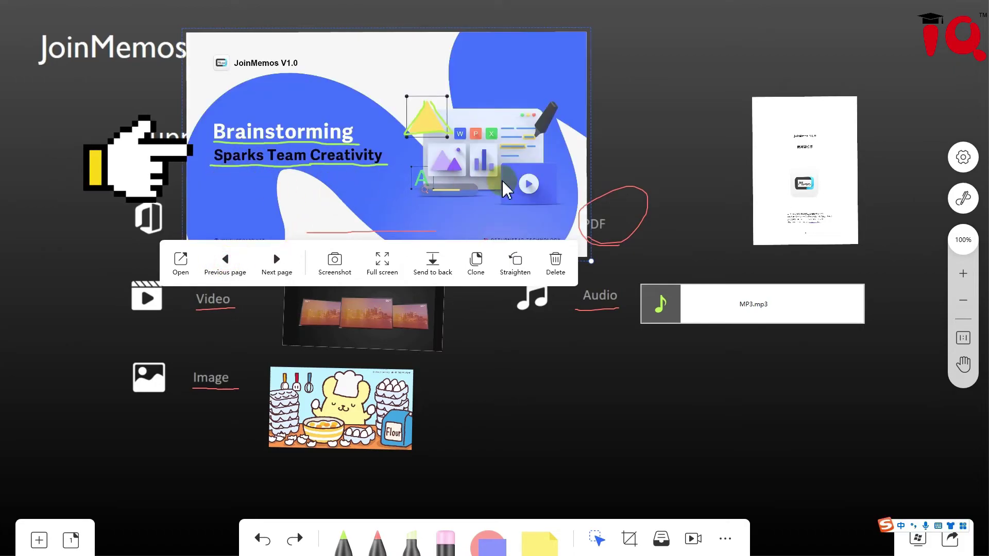
{"action": "left_click_drag", "start_coordinate": [591, 267], "coordinate": [503, 214]}
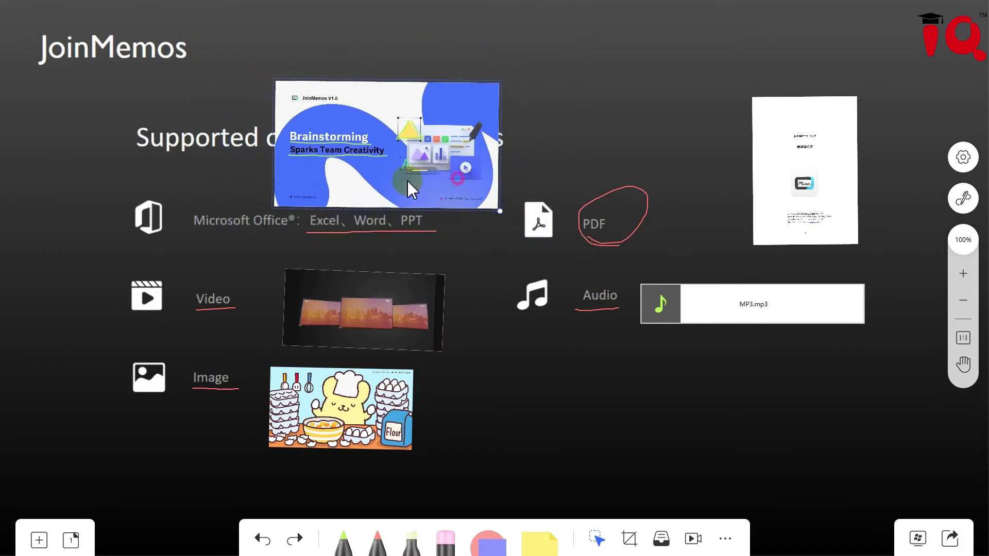
{"action": "left_click_drag", "start_coordinate": [407, 181], "coordinate": [292, 178]}
Open the resource browser and look through the local Desktop and USB drive locations.
{"action": "left_click", "coordinate": [662, 547]}
{"action": "left_click_drag", "start_coordinate": [767, 78], "coordinate": [610, 119]}
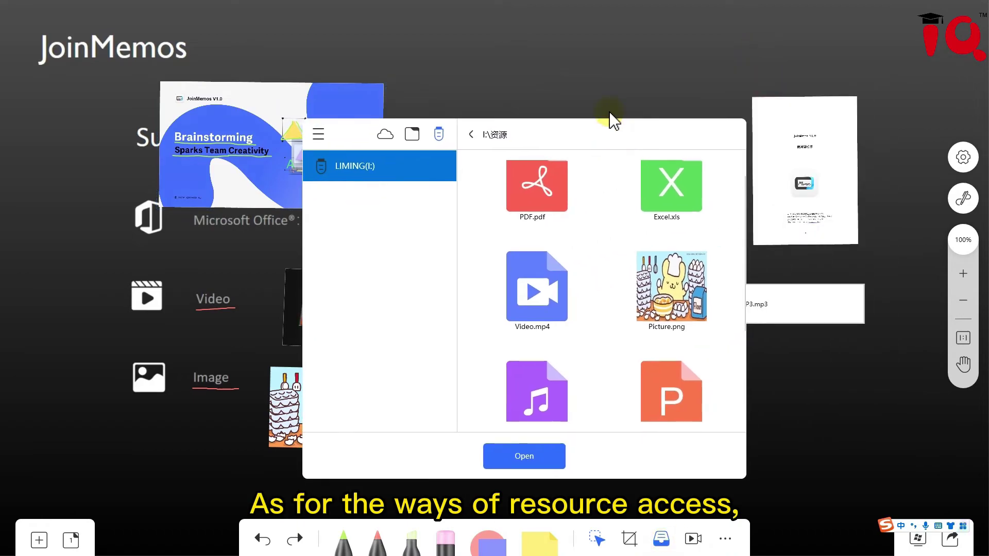
{"action": "left_click", "coordinate": [411, 135]}
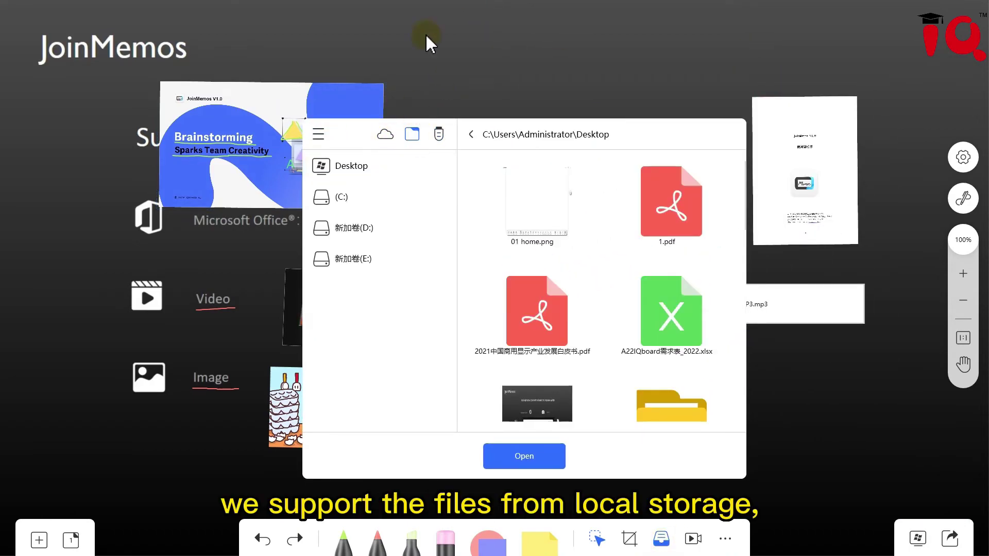
{"action": "left_click", "coordinate": [438, 135]}
{"action": "left_click", "coordinate": [412, 135]}
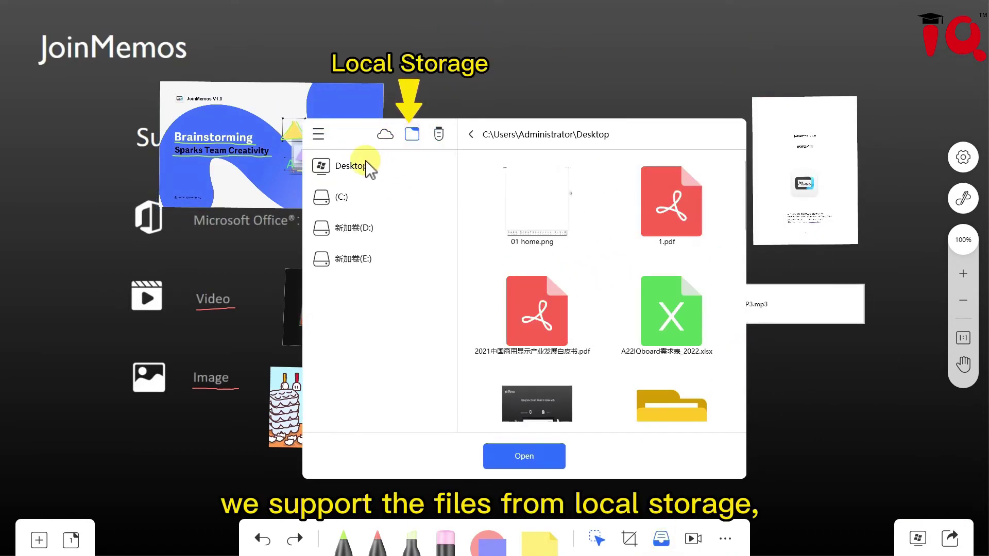
{"action": "left_click", "coordinate": [367, 164]}
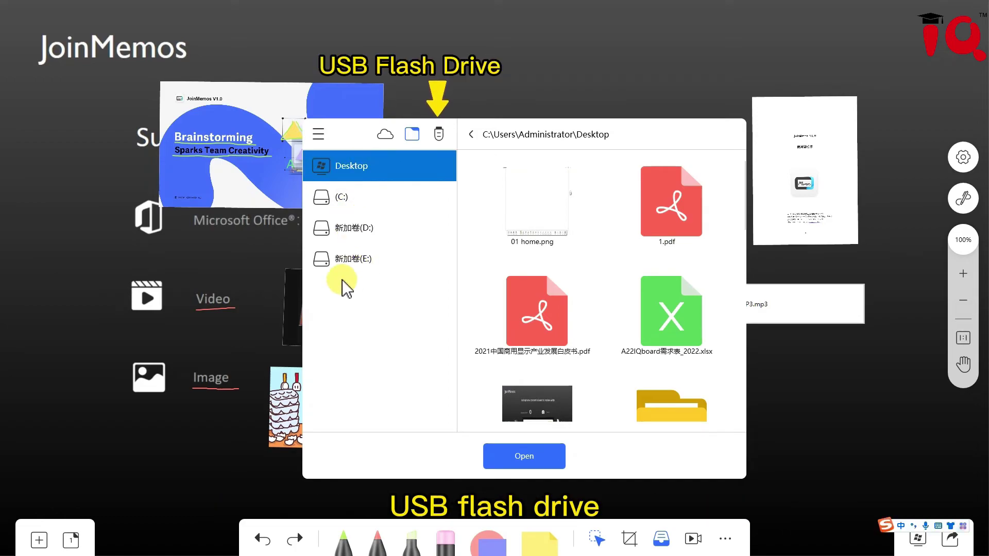
{"action": "scroll", "coordinate": [640, 270], "scroll_direction": "down", "scroll_amount": 5}
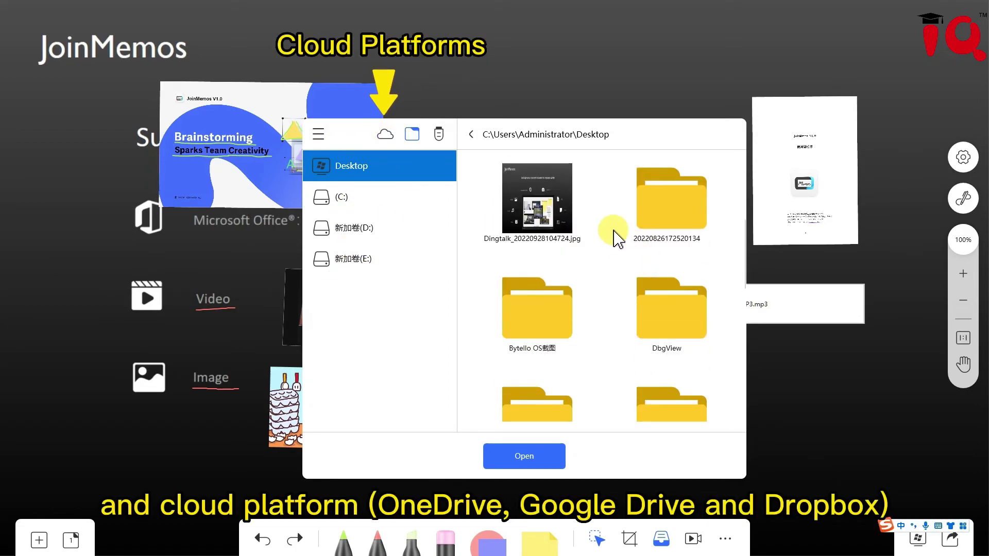
{"action": "left_click", "coordinate": [320, 135]}
{"action": "scroll", "coordinate": [495, 242], "scroll_direction": "down", "scroll_amount": 2}
{"action": "scroll", "coordinate": [508, 247], "scroll_direction": "up", "scroll_amount": 5}
Insert the jpg picture from OneDrive and shrink it below the Audio bar.
{"action": "left_click", "coordinate": [386, 135]}
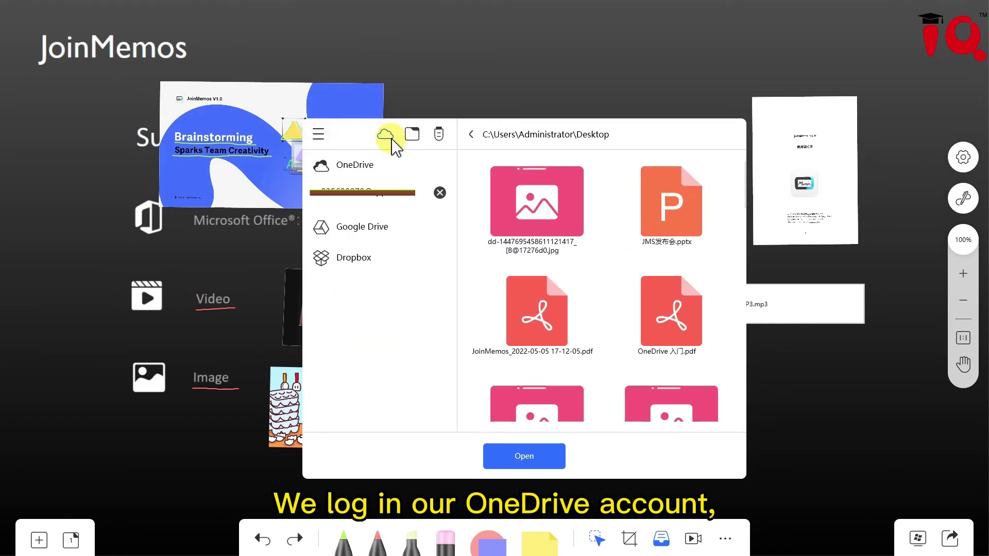
{"action": "left_click", "coordinate": [547, 198]}
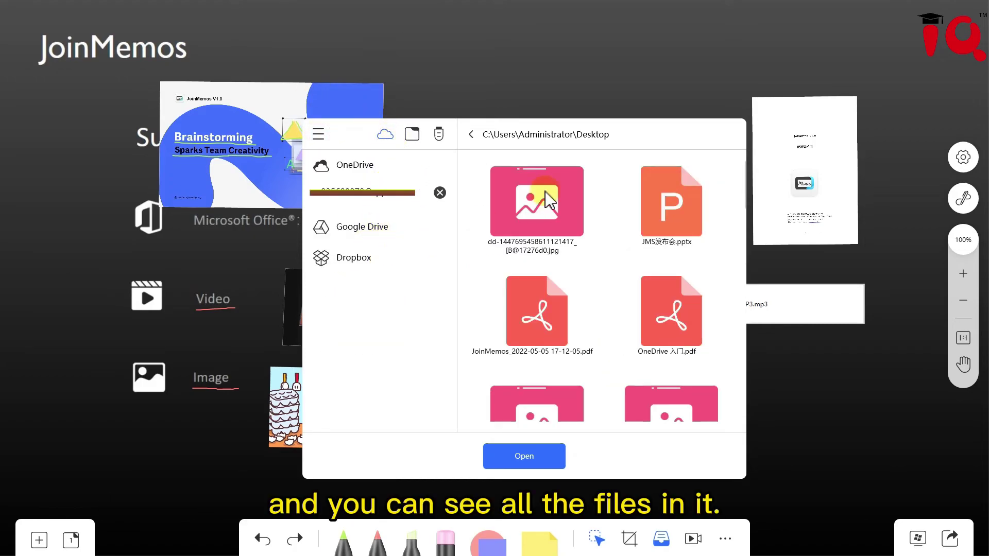
{"action": "left_click", "coordinate": [410, 177]}
{"action": "left_click", "coordinate": [577, 175]}
{"action": "left_click", "coordinate": [537, 452]}
{"action": "left_click", "coordinate": [483, 234]}
{"action": "left_click_drag", "start_coordinate": [483, 233], "coordinate": [768, 85]}
{"action": "left_click_drag", "start_coordinate": [866, 215], "coordinate": [638, 433]}
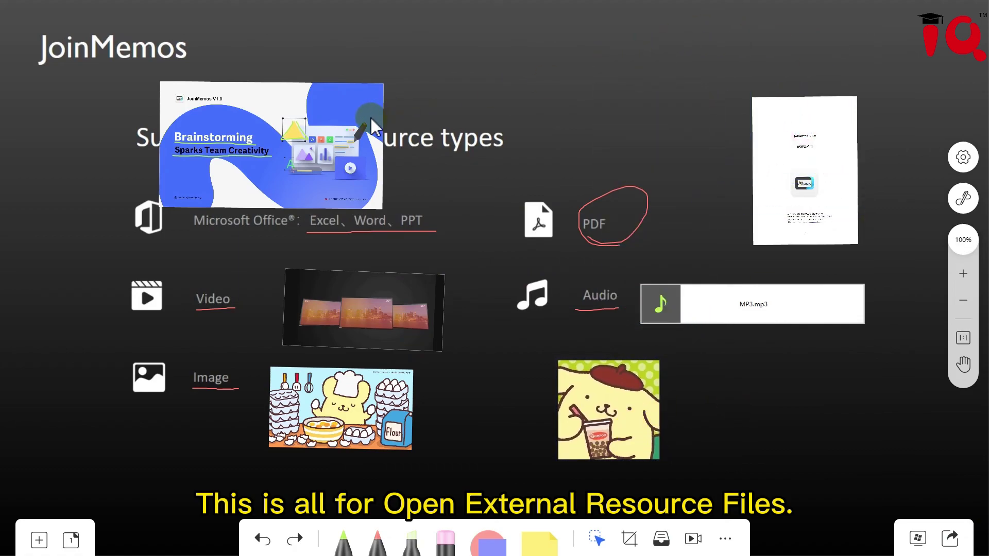